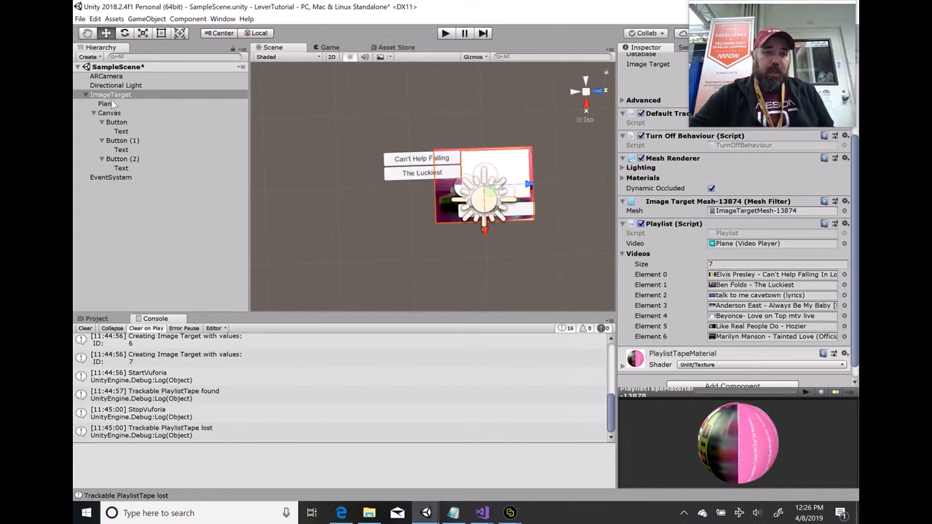
# Assign the Plane to the Playlist script's Video field and the Elvis Presley clip to Element 0
pyautogui.moveTo(106, 105); pyautogui.dragTo(765, 248)
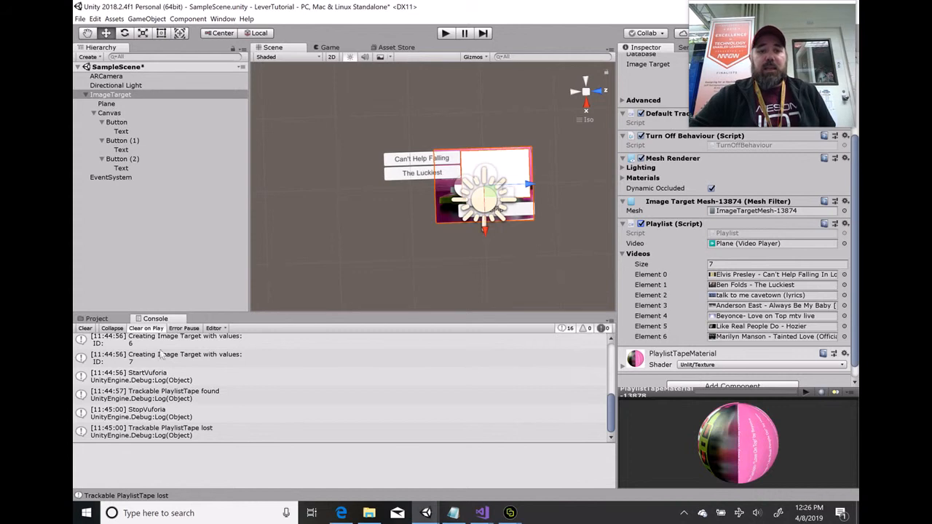
pyautogui.click(95, 319)
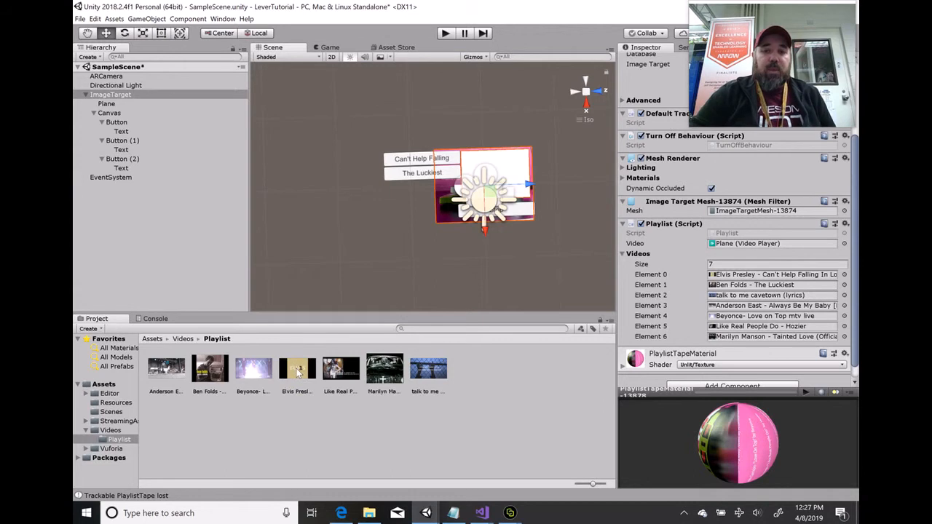
pyautogui.click(748, 277)
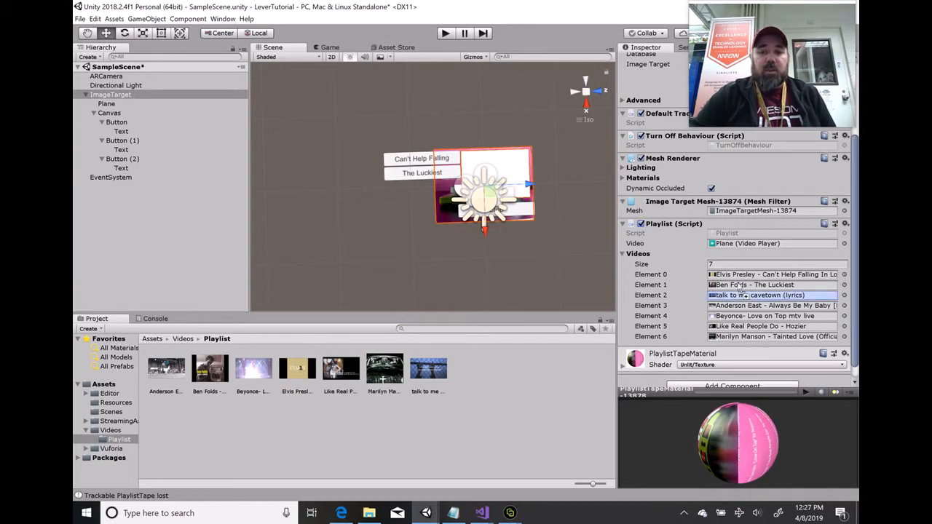
pyautogui.moveTo(751, 279); pyautogui.dragTo(751, 279)
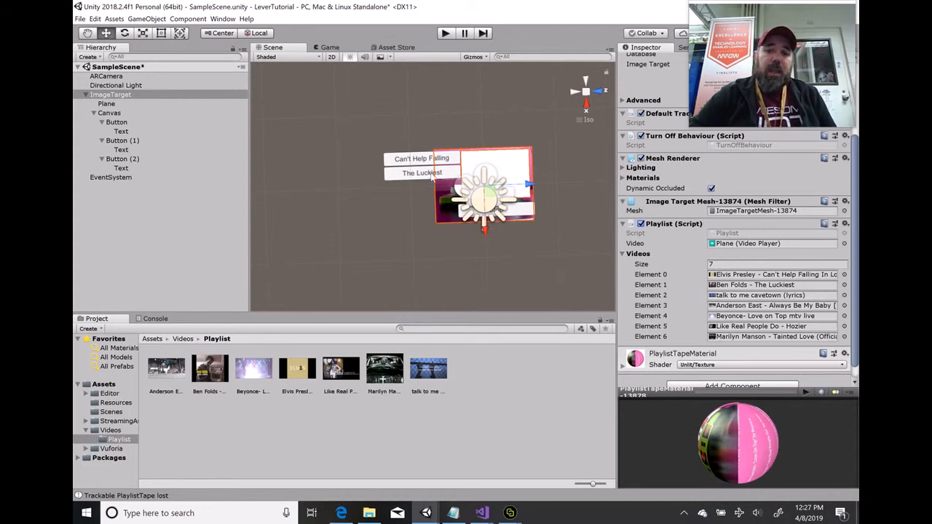
# Add an On Click event to the "Can't Help Falling" button that calls Playlist.PlayVideo on ImageTarget with index 0
pyautogui.click(408, 160)
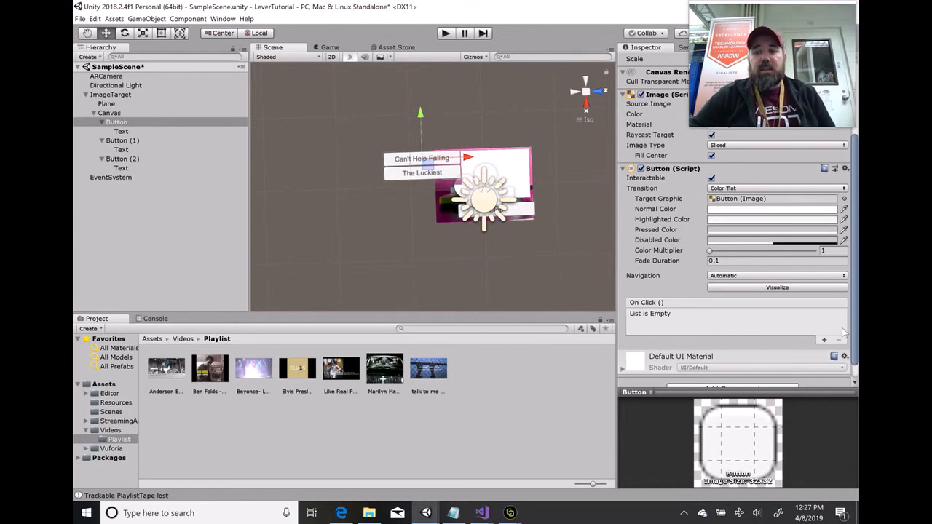
pyautogui.click(824, 340)
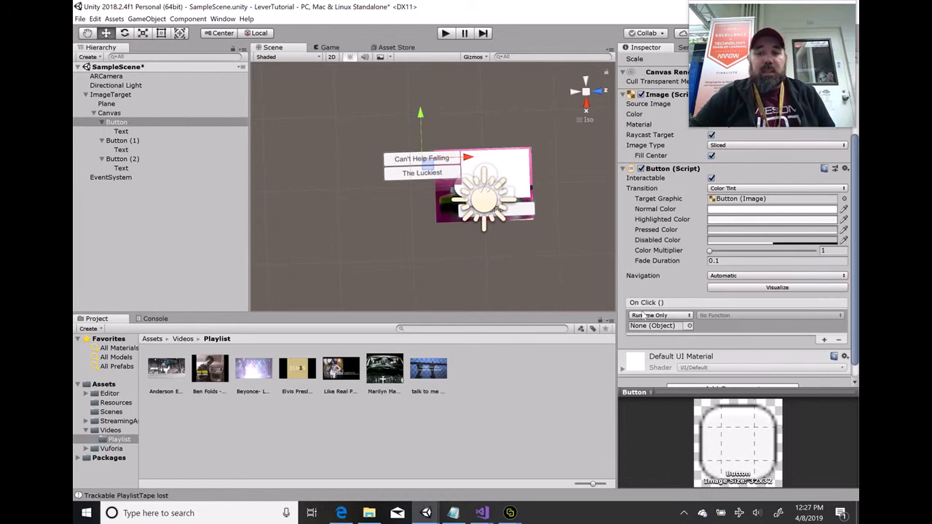
pyautogui.moveTo(110, 95); pyautogui.dragTo(667, 333)
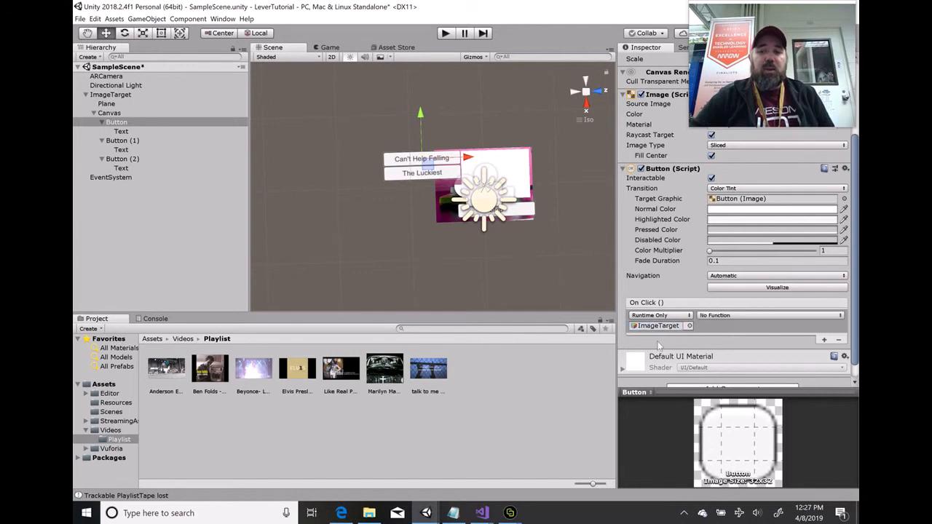
pyautogui.click(728, 314)
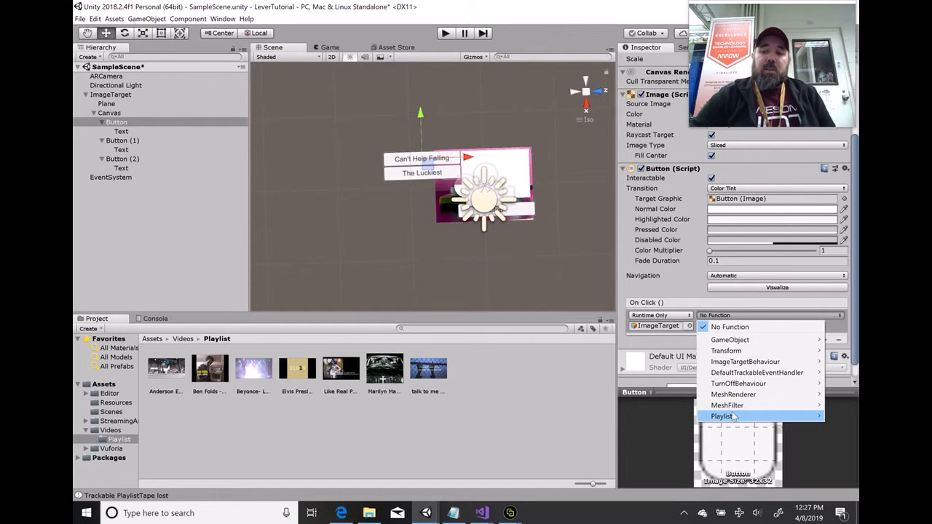
pyautogui.moveTo(735, 417)
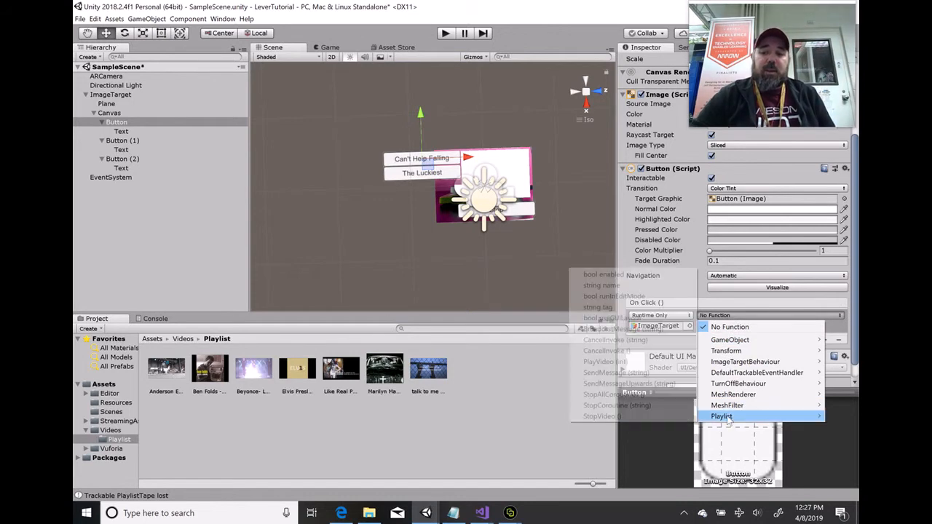
pyautogui.click(607, 362)
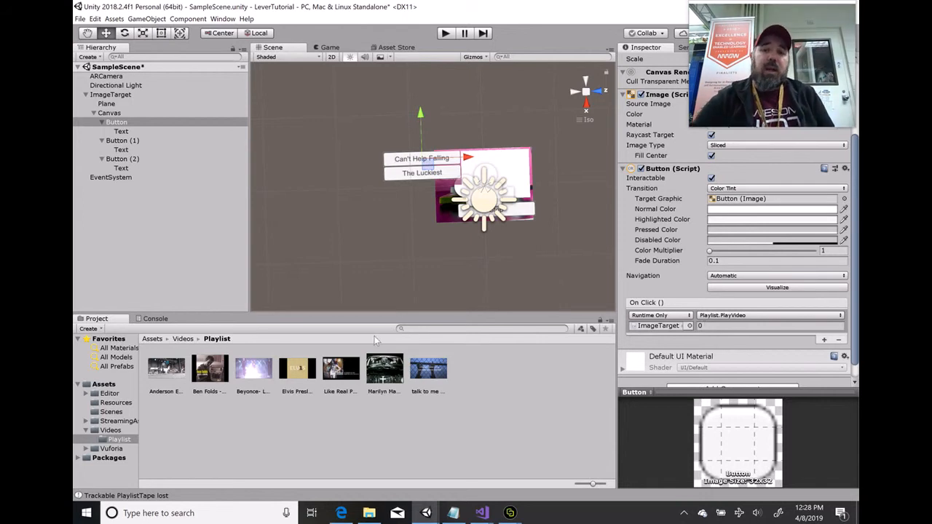
pyautogui.click(120, 98)
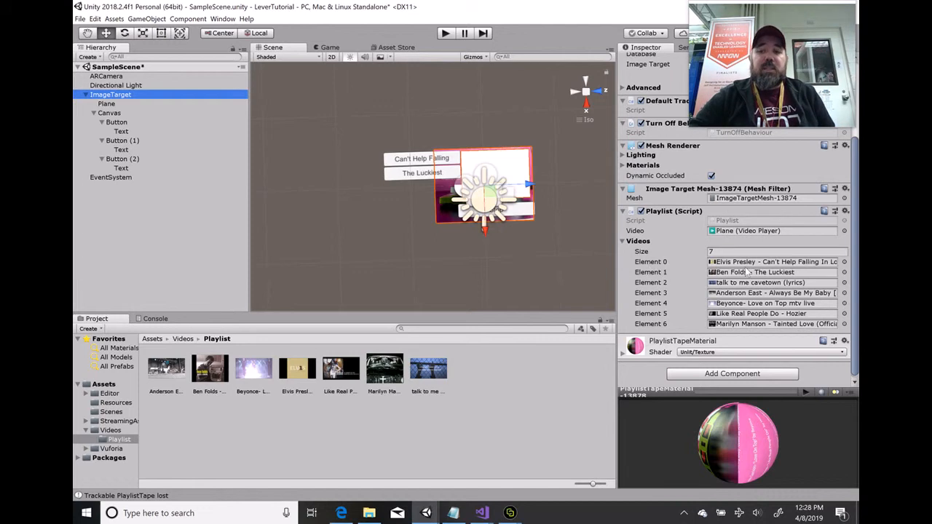
pyautogui.click(121, 122)
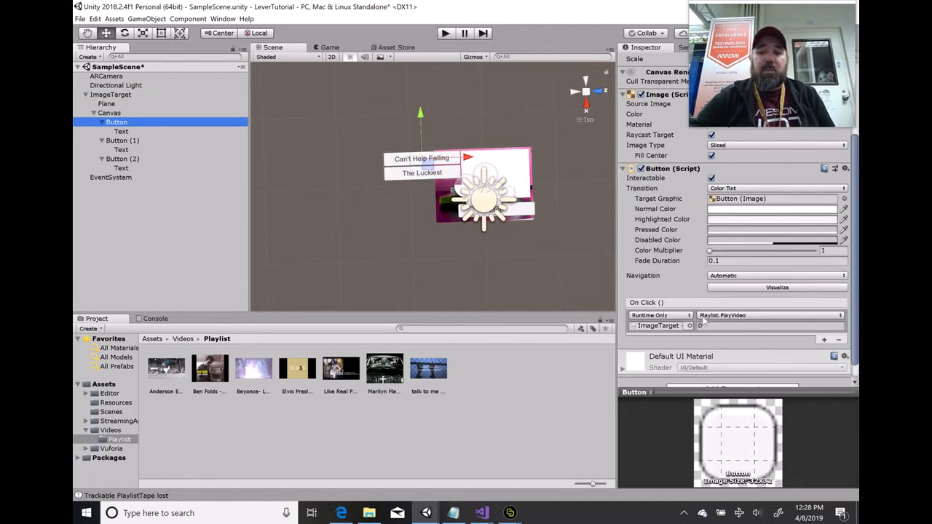
# Make the On Click event of "The Luckiest" button call Playlist.PlayVideo on ImageTarget with index 1
pyautogui.click(121, 141)
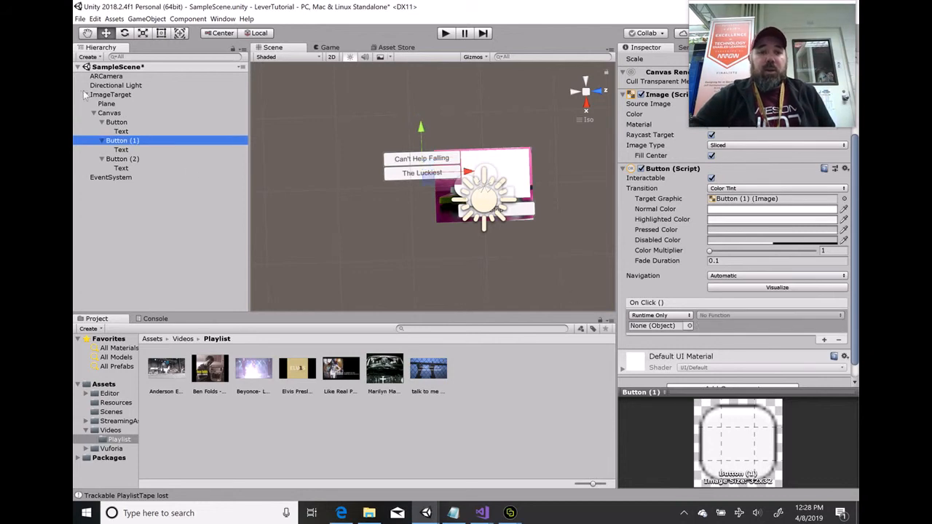
pyautogui.click(109, 96)
pyautogui.moveTo(108, 96); pyautogui.dragTo(654, 329)
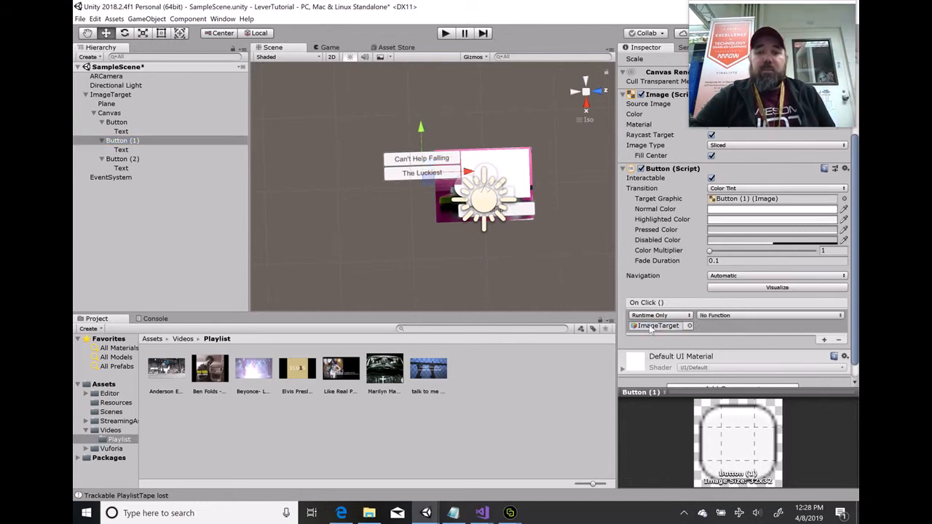
pyautogui.click(727, 318)
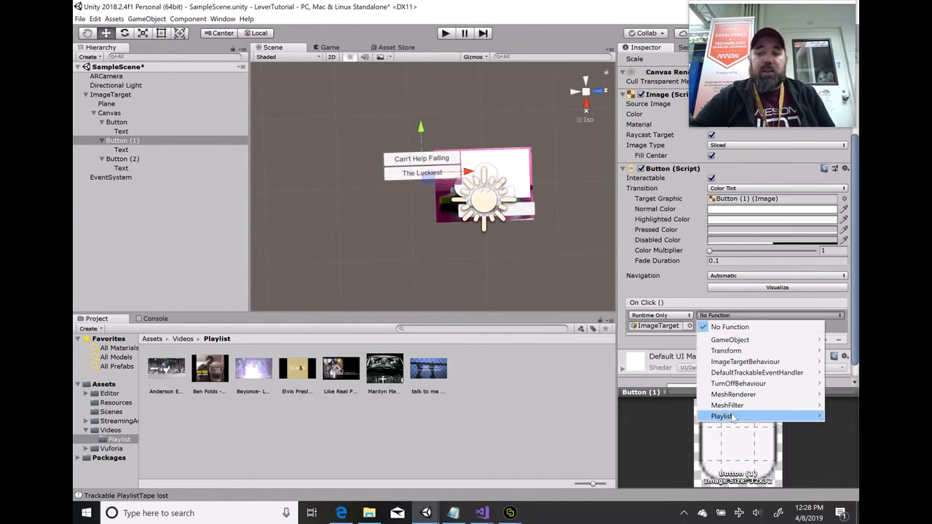
pyautogui.moveTo(734, 417)
pyautogui.click(631, 363)
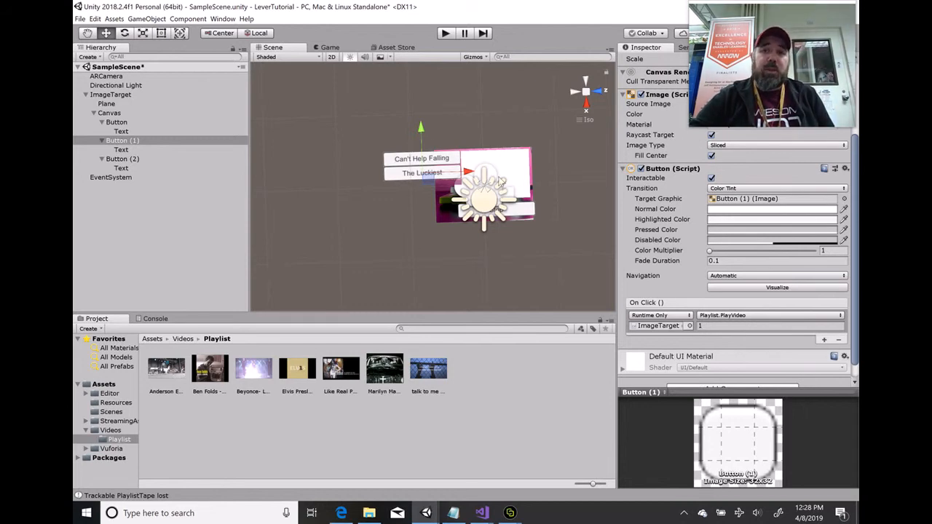
# Make the On Click event of Button (2) call Playlist.StopVideo on ImageTarget
pyautogui.click(121, 161)
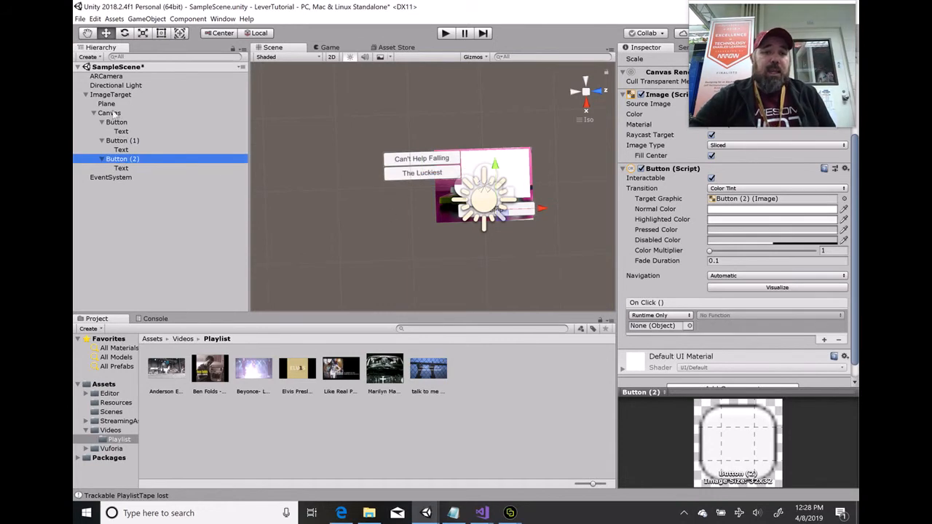
pyautogui.moveTo(112, 96); pyautogui.dragTo(676, 330)
pyautogui.click(754, 316)
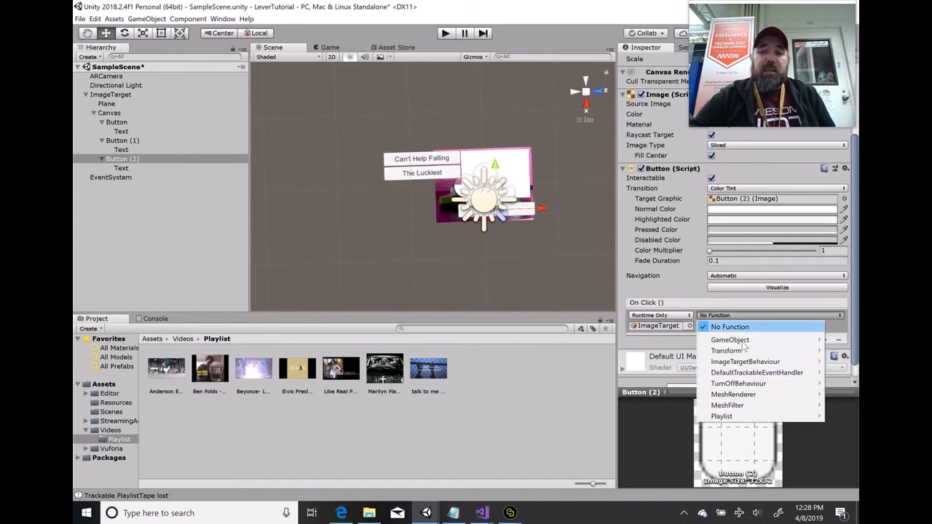
pyautogui.moveTo(732, 418)
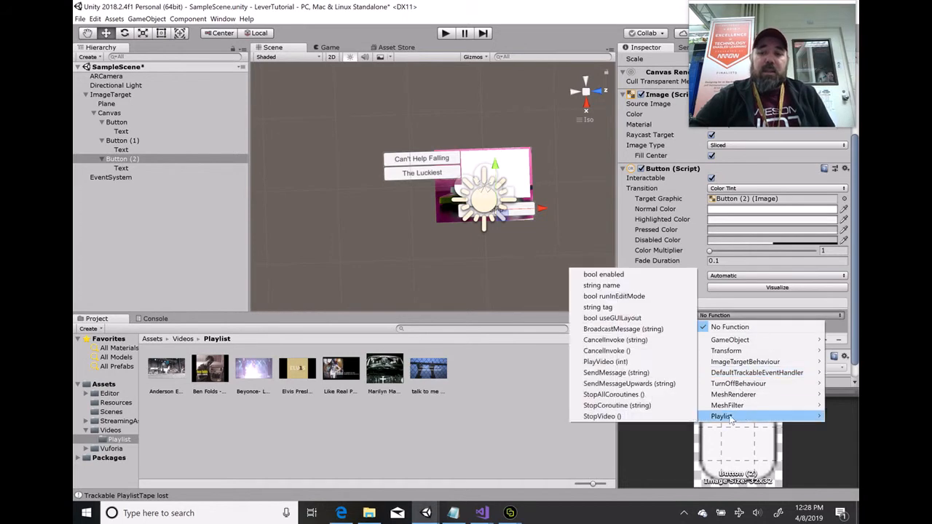
pyautogui.click(604, 417)
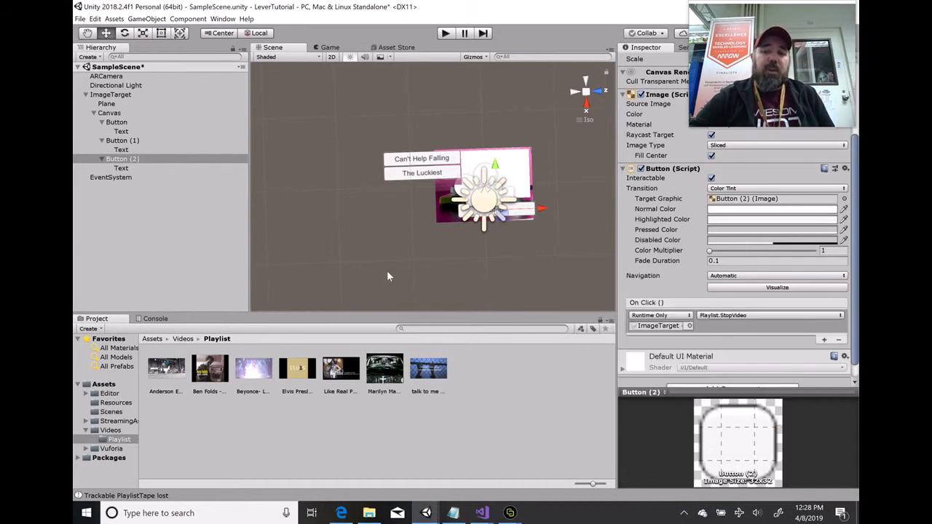
# Run the scene to test the video buttons on the tracked image, and end play mode
pyautogui.click(445, 33)
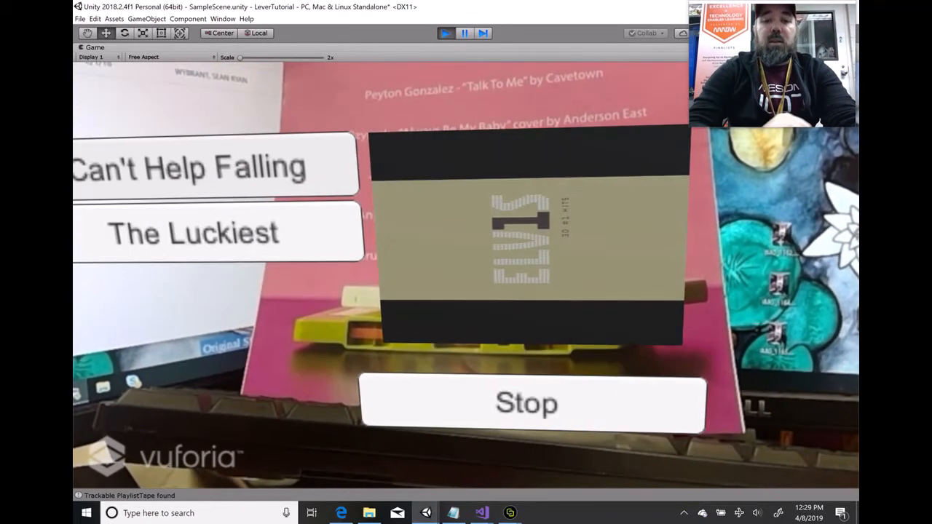
pyautogui.hotkey('ctrl', 'p')
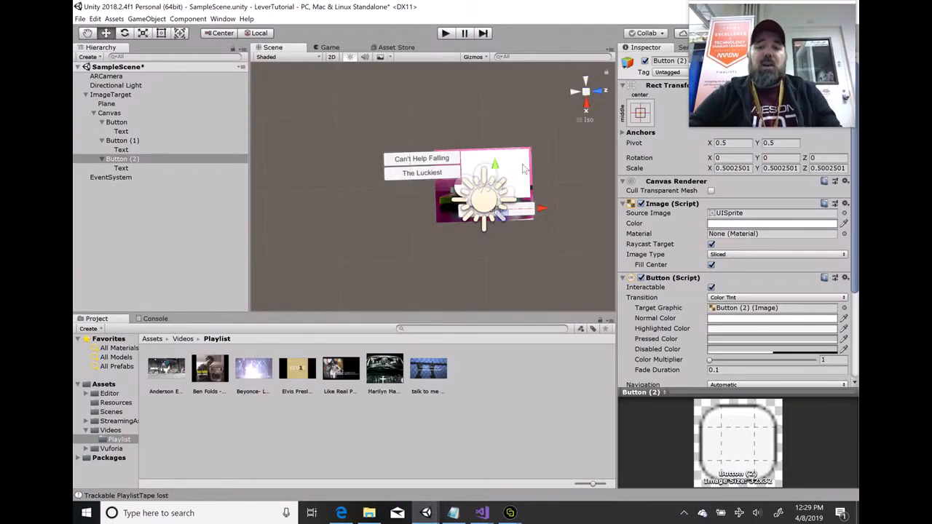
# Set the Plane's Y rotation to 90 and its scale to 0.07 in X and 0.05 in Z
pyautogui.click(499, 166)
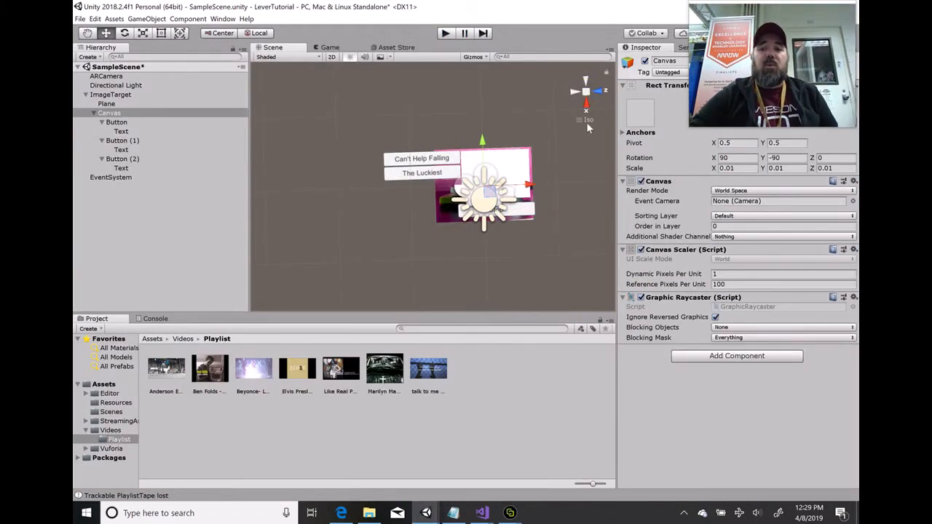
pyautogui.click(111, 103)
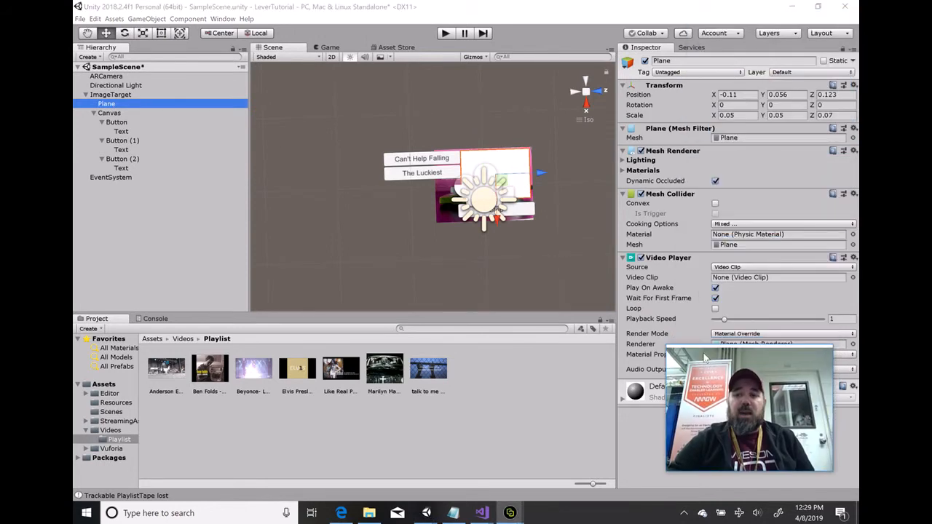
pyautogui.click(780, 104)
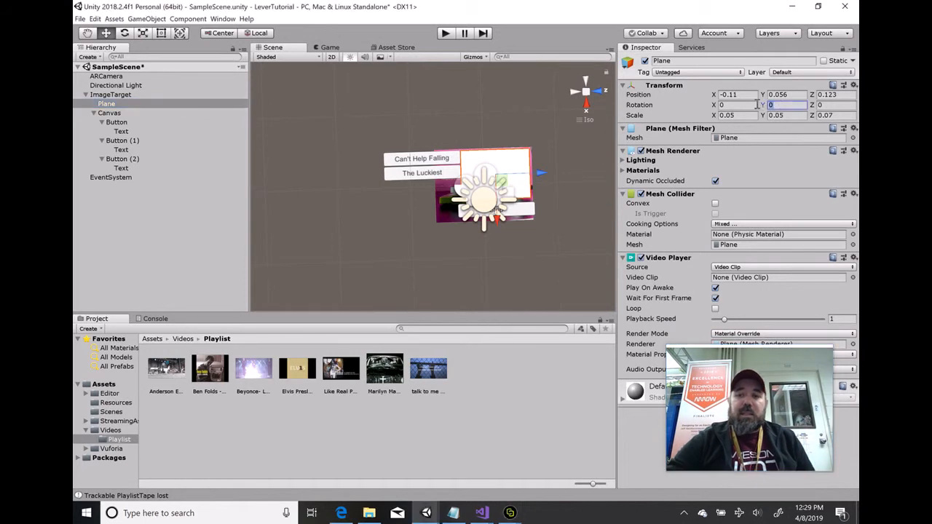
pyautogui.write('90')
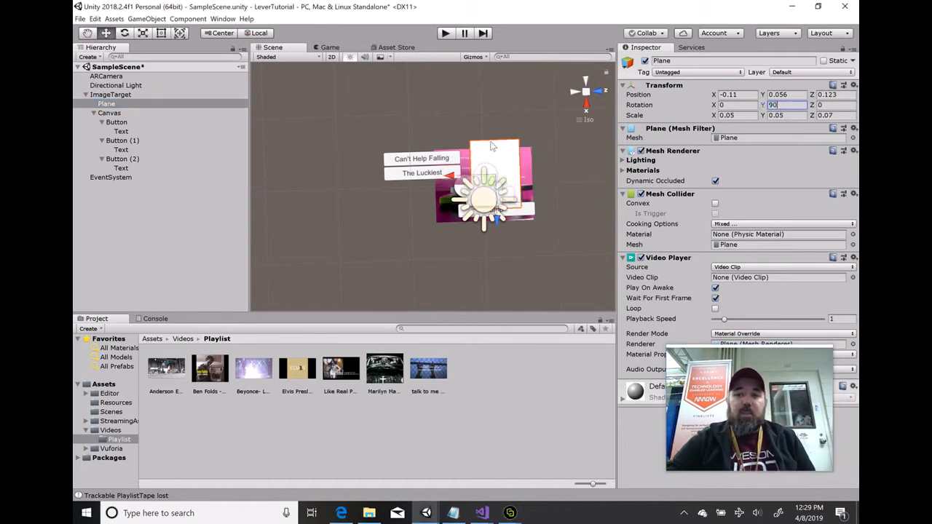
pyautogui.click(731, 115)
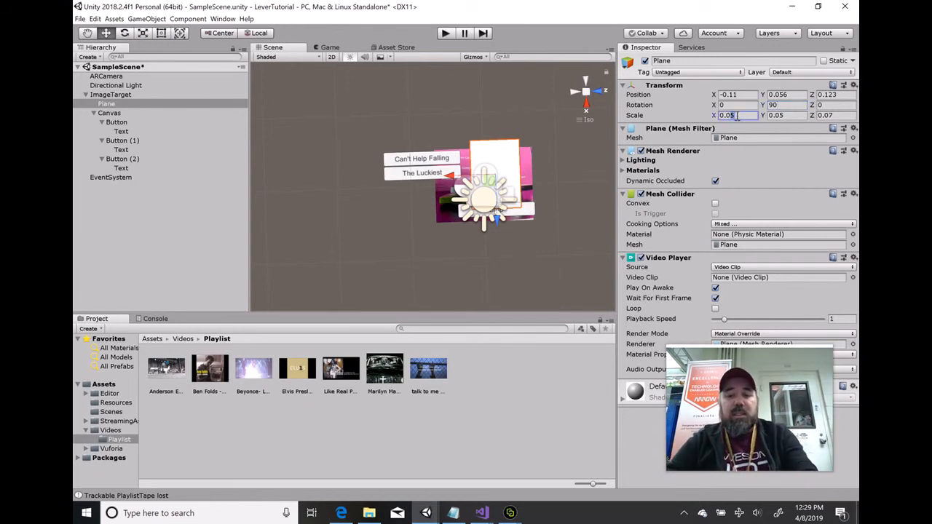
pyautogui.write('0.07')
pyautogui.click(838, 117)
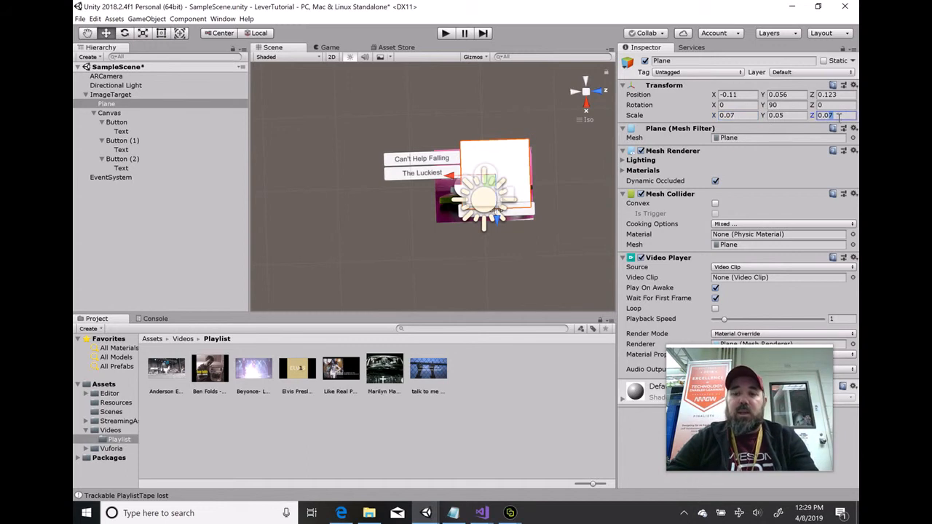
pyautogui.write('0.05')
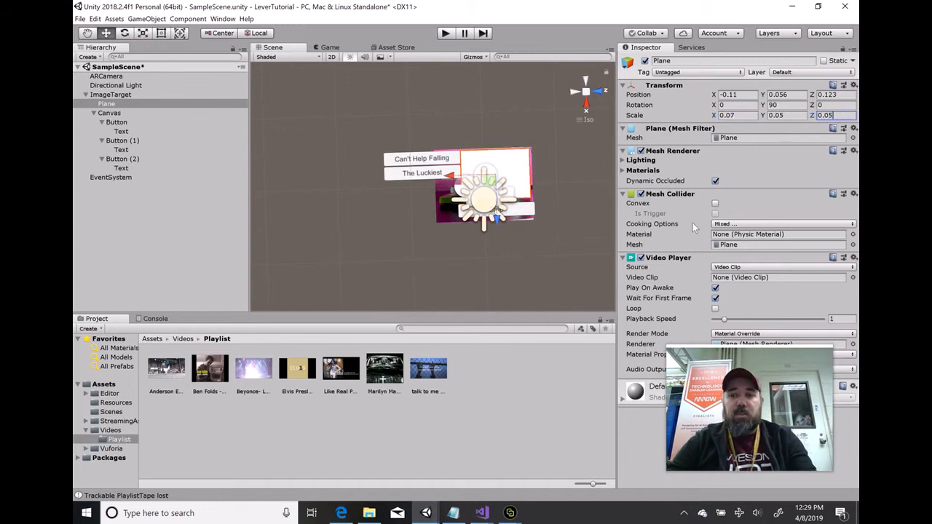
pyautogui.press('Return')
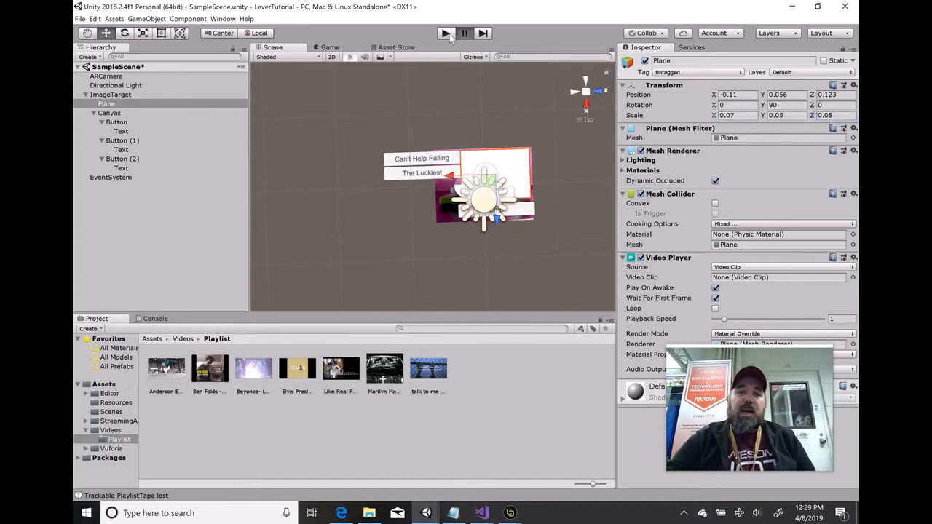
# Play the scene again to check the video's orientation and the Stop button, and exit play mode
pyautogui.click(445, 34)
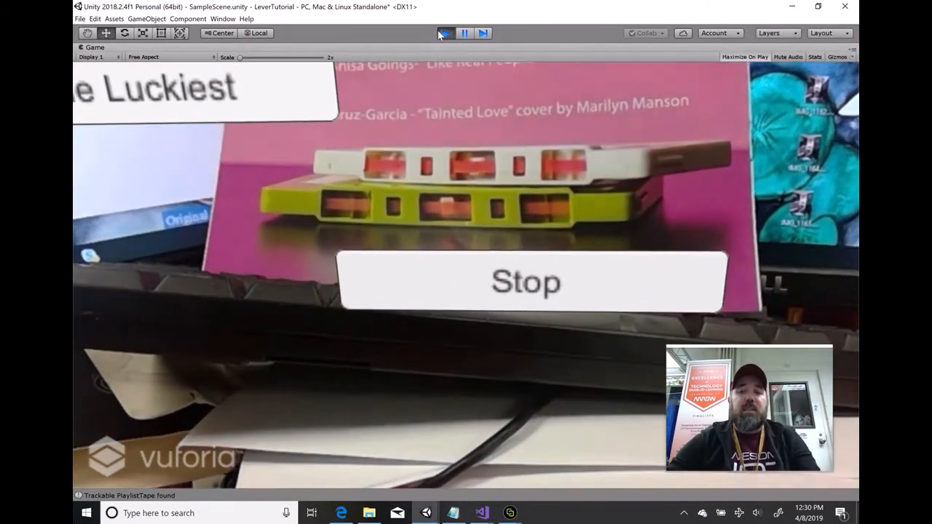
pyautogui.click(442, 32)
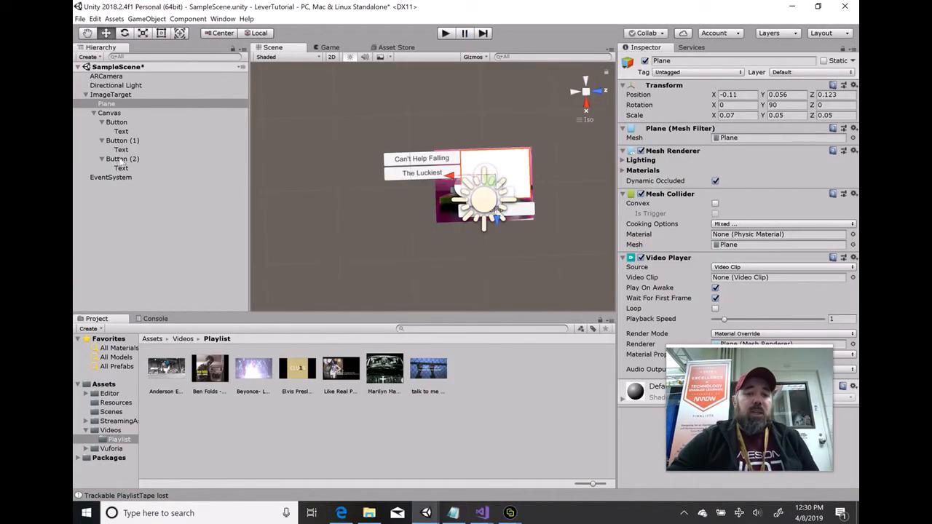
# Duplicate "The Luckiest" button and move the copy directly below it, to a Pos Y of about 0.6
pyautogui.click(122, 141)
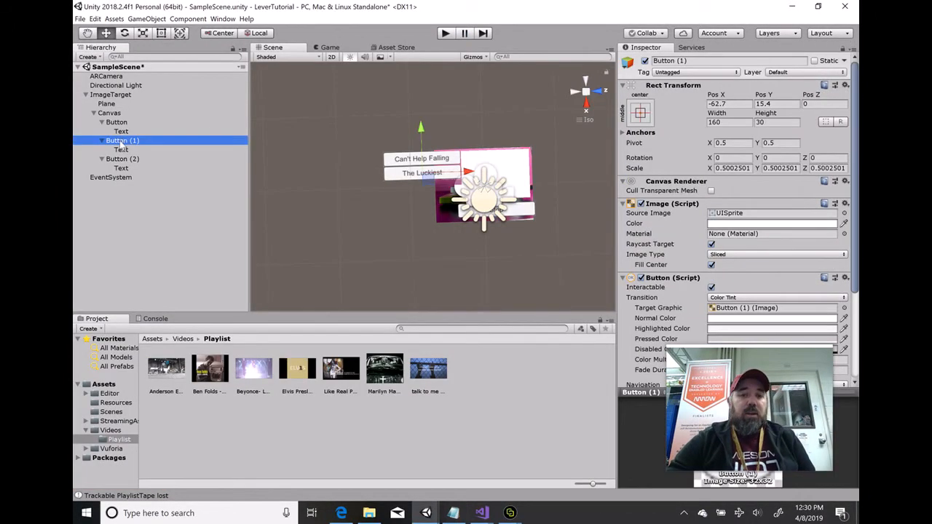
pyautogui.rightClick(121, 145)
pyautogui.click(149, 181)
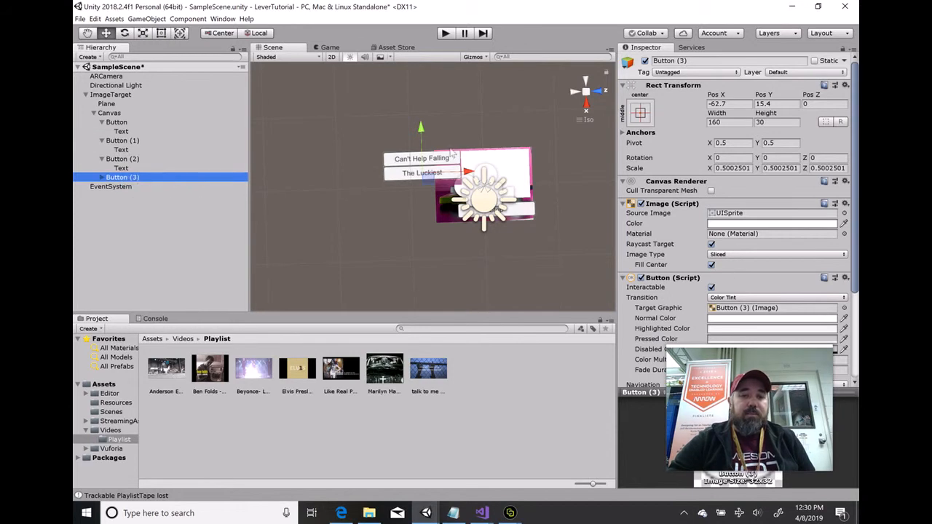
pyautogui.moveTo(421, 129); pyautogui.dragTo(420, 140)
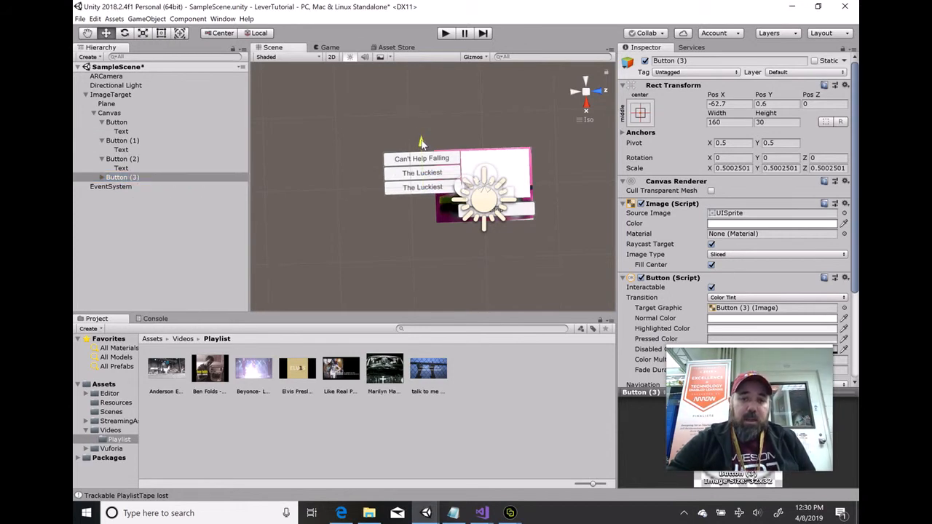
# Change the label text of the lowest song button, Button (3), to "Talk To Me"
pyautogui.click(102, 176)
pyautogui.click(121, 187)
pyautogui.click(689, 233)
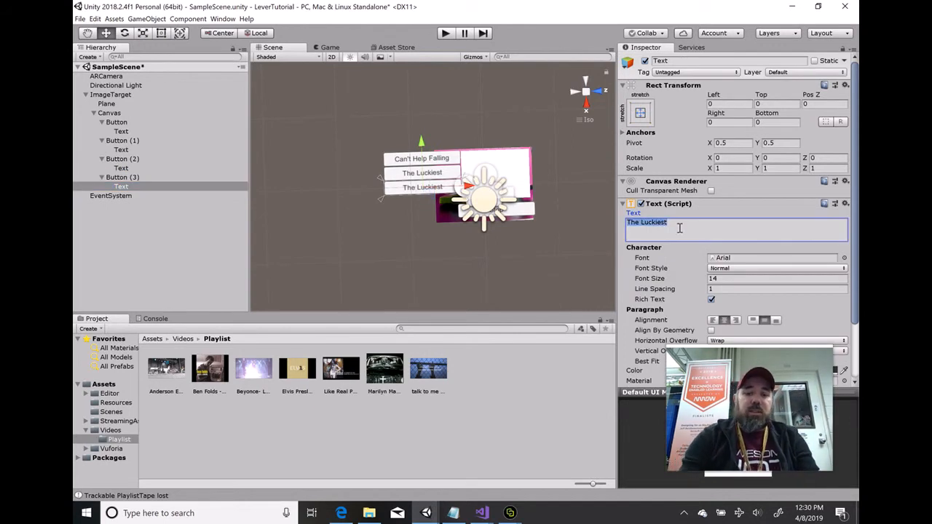
pyautogui.write('Talk')
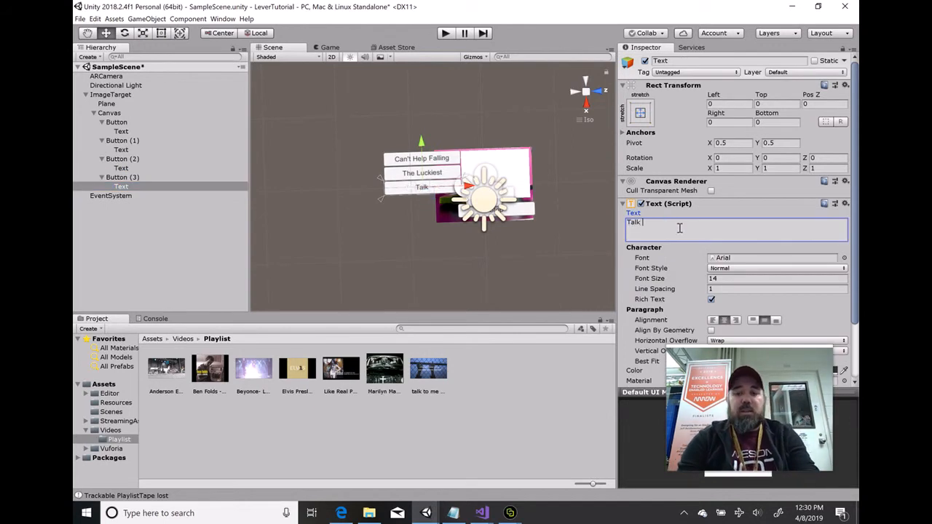
pyautogui.write(' To Me')
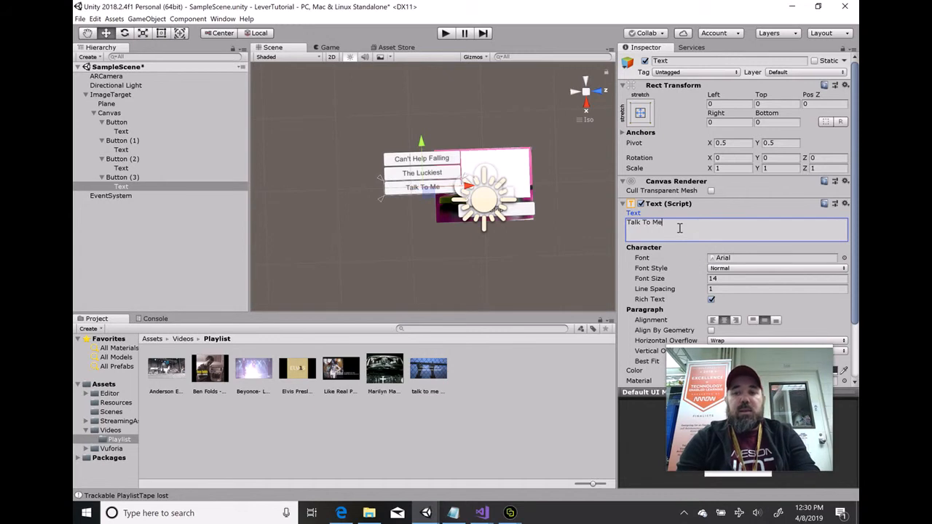
# Set Button (3)'s On Click PlayVideo argument to 2 and check it against the Videos list on the ImageTarget
pyautogui.click(123, 177)
pyautogui.scroll(-3, 683, 251)
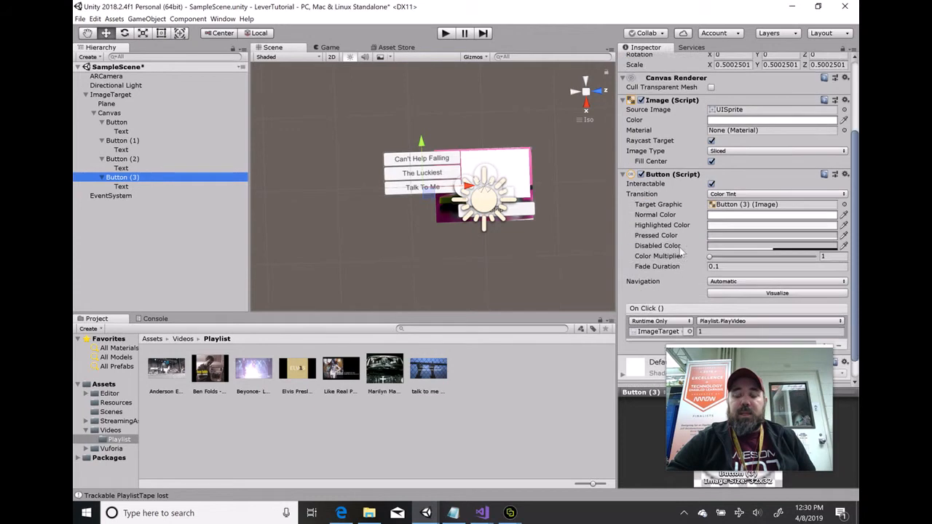
pyautogui.scroll(-1, 685, 259)
pyautogui.click(726, 308)
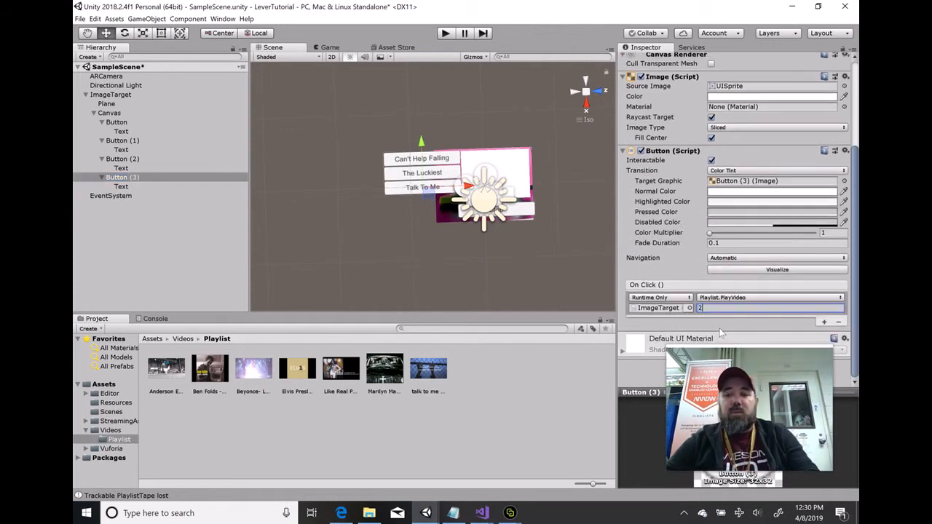
pyautogui.click(120, 95)
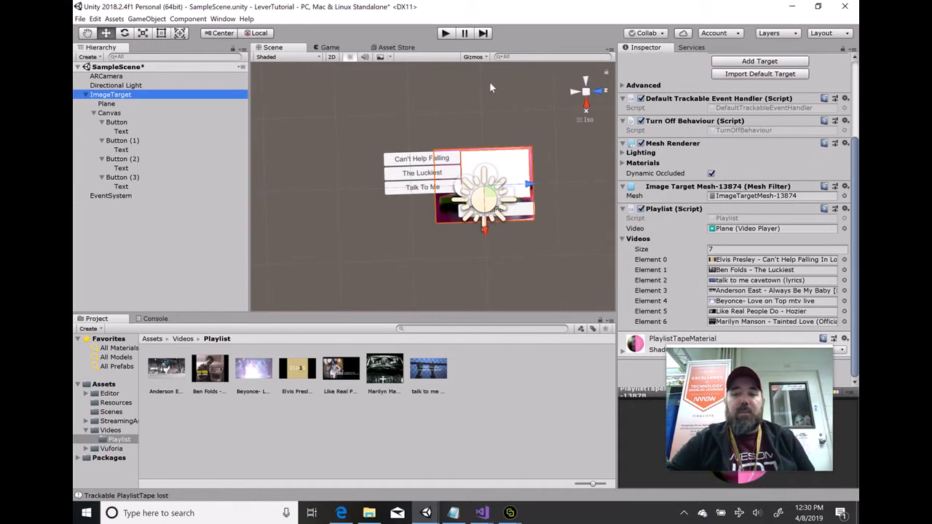
# Run the scene to test the "Talk To Me" button on the tracked image, and exit play mode
pyautogui.click(446, 32)
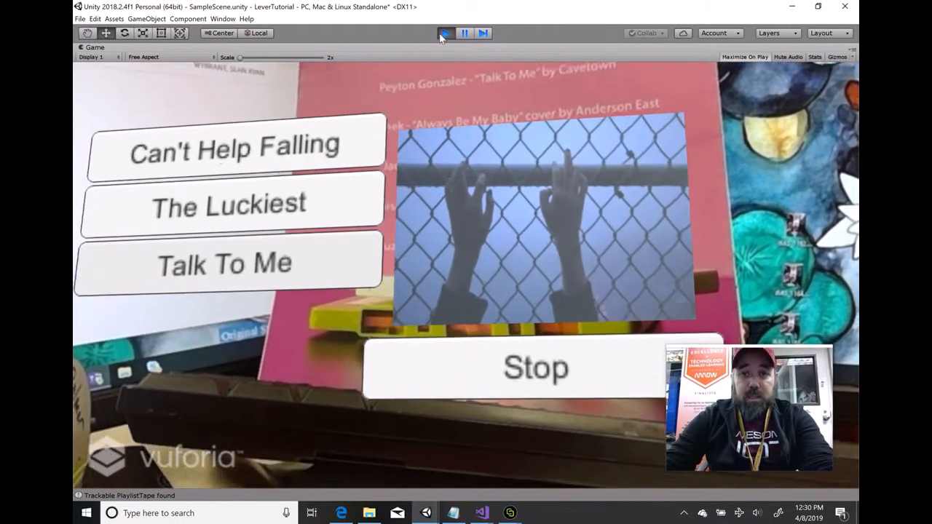
pyautogui.click(443, 33)
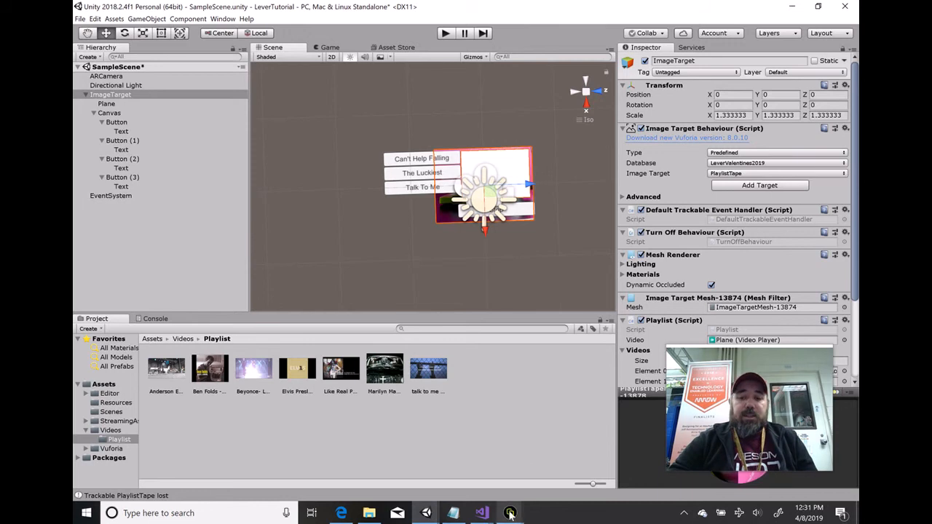
pyautogui.moveTo(510, 513)
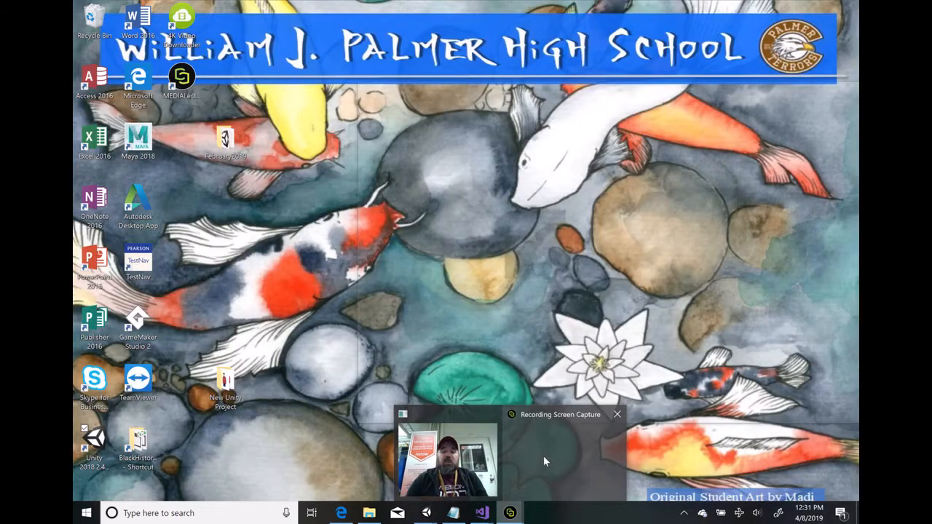
pyautogui.click(543, 451)
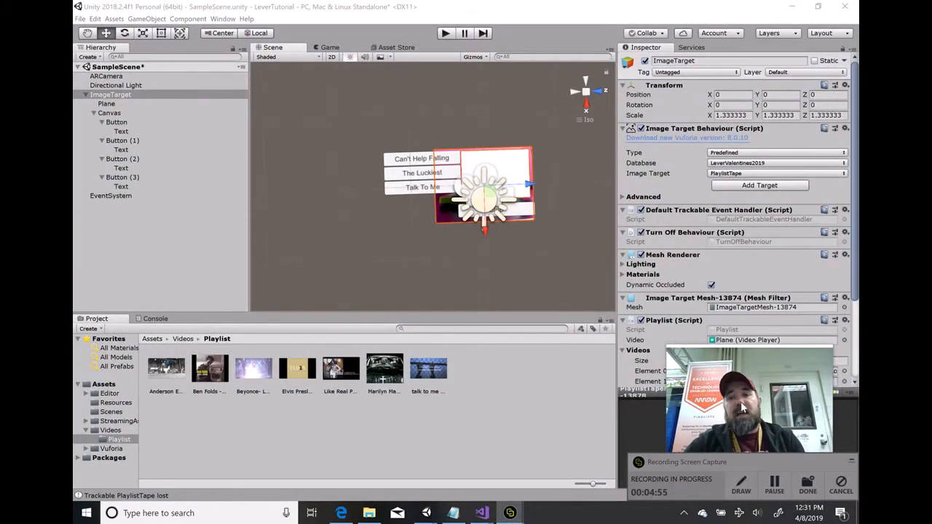